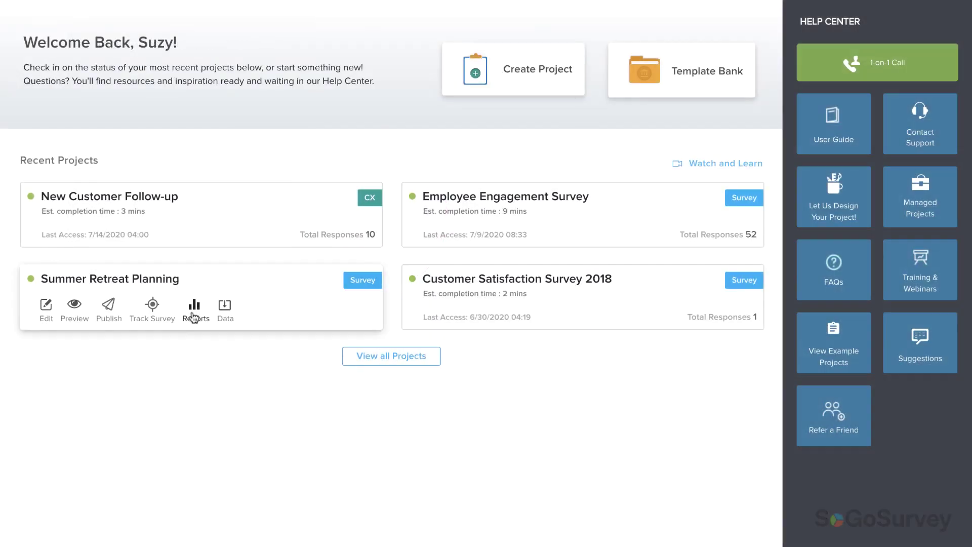
# Open the Summer Retreat Planning survey's Omni Report and scroll through its charts and back up.
pyautogui.click(194, 317)
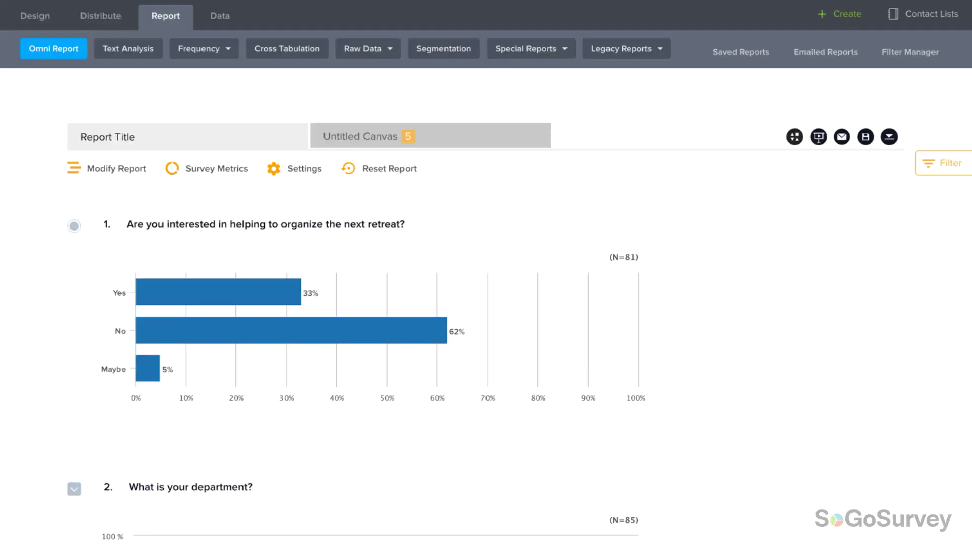
pyautogui.scroll(-8, 486, 304)
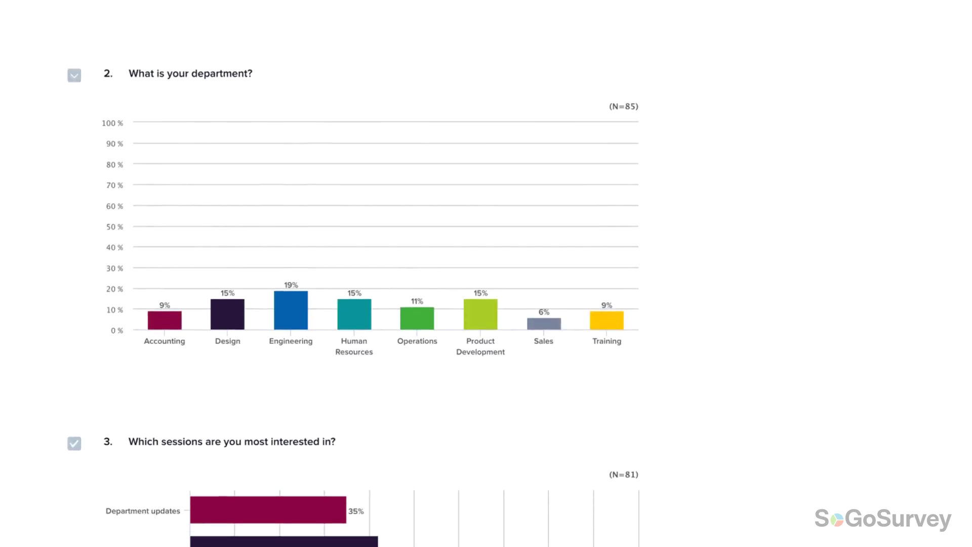
pyautogui.scroll(-7, 486, 273)
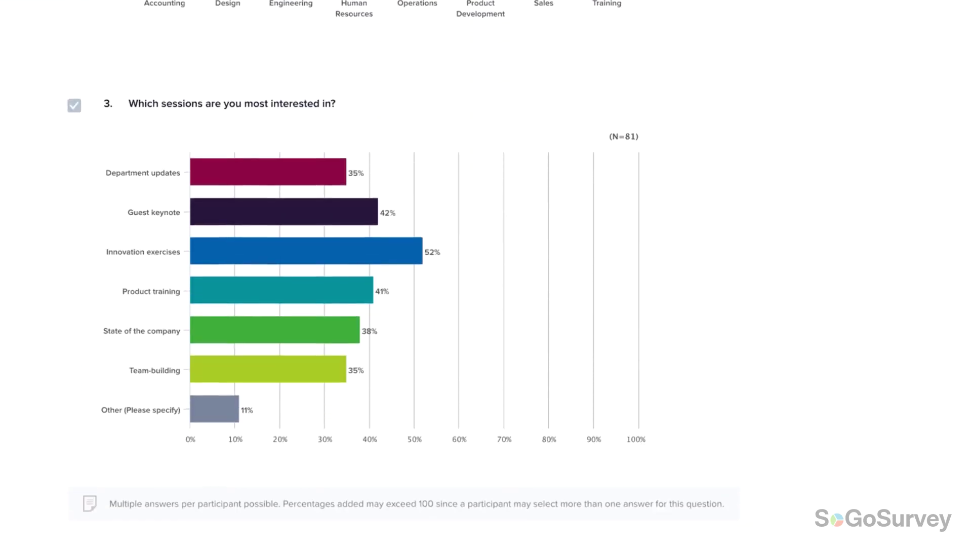
pyautogui.scroll(-14, 486, 273)
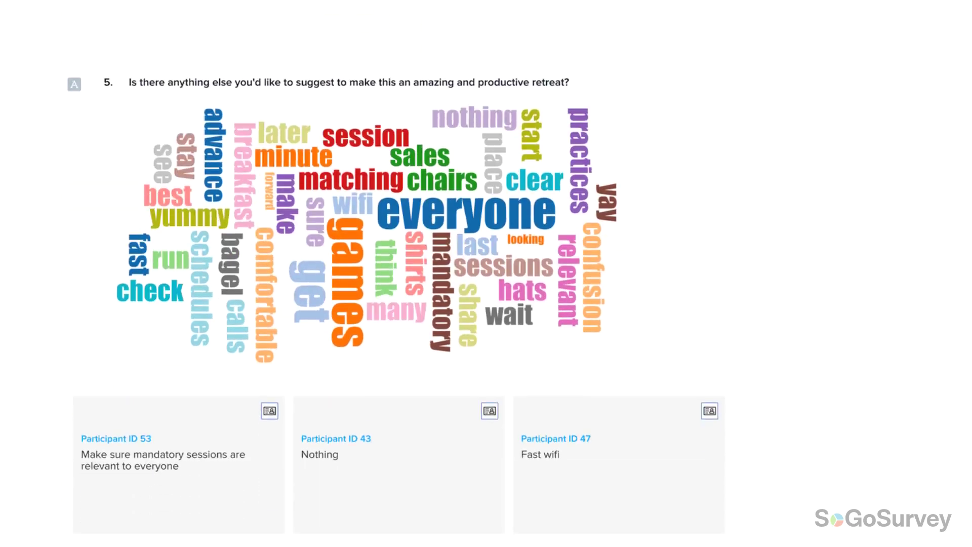
pyautogui.scroll(-15, 486, 273)
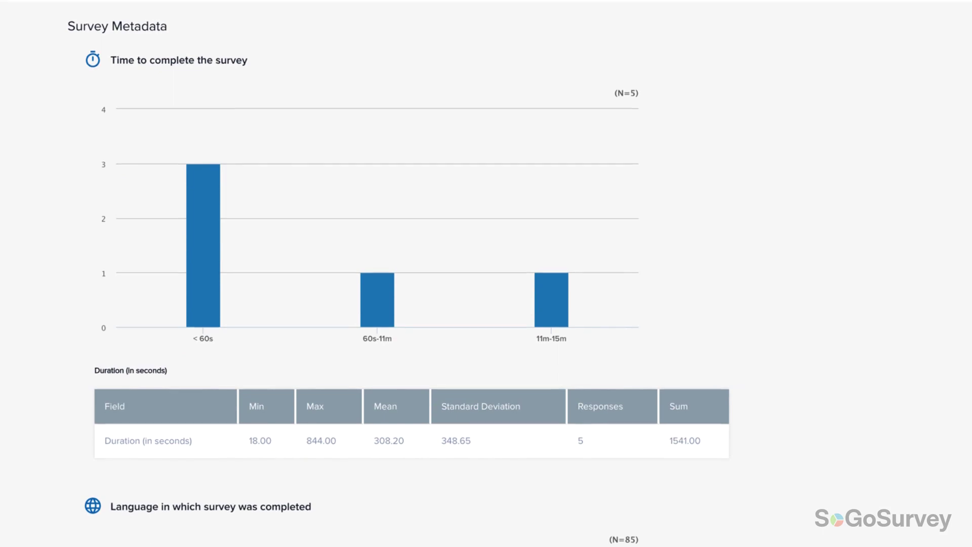
pyautogui.scroll(20, 486, 273)
pyautogui.scroll(5, 486, 273)
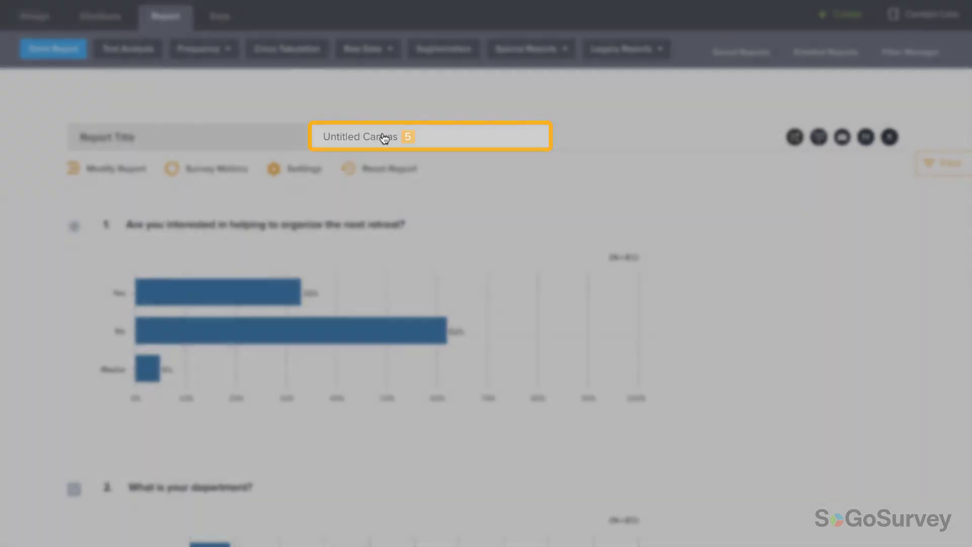
pyautogui.click(380, 137)
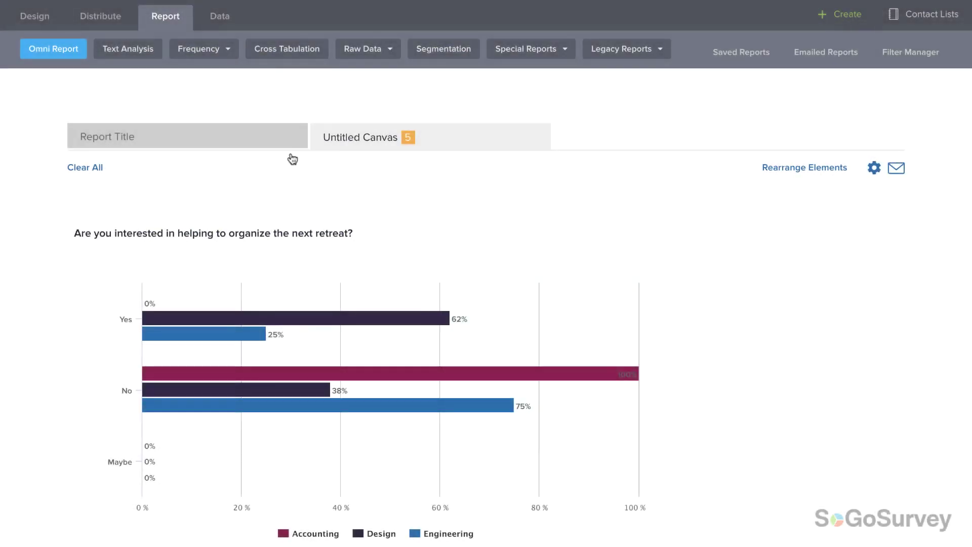
pyautogui.click(277, 145)
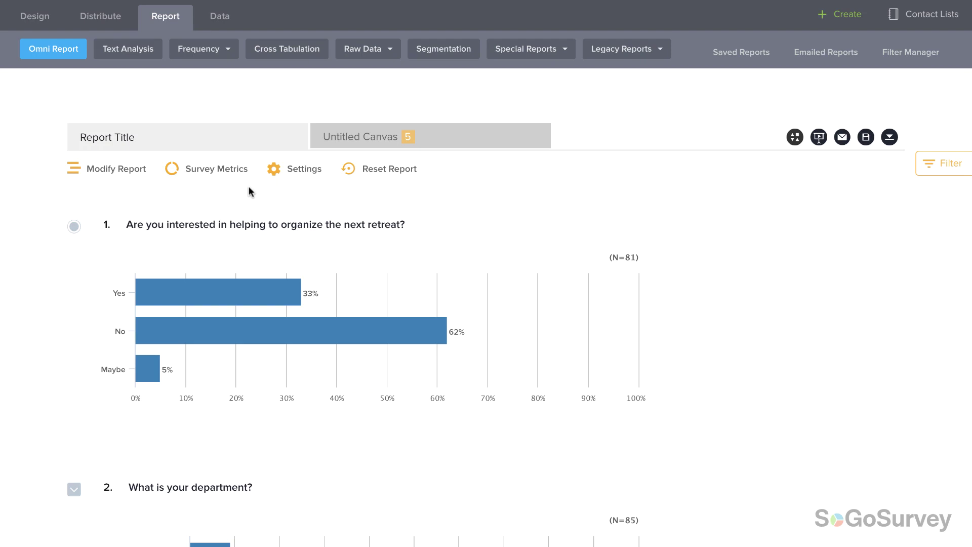
pyautogui.click(283, 172)
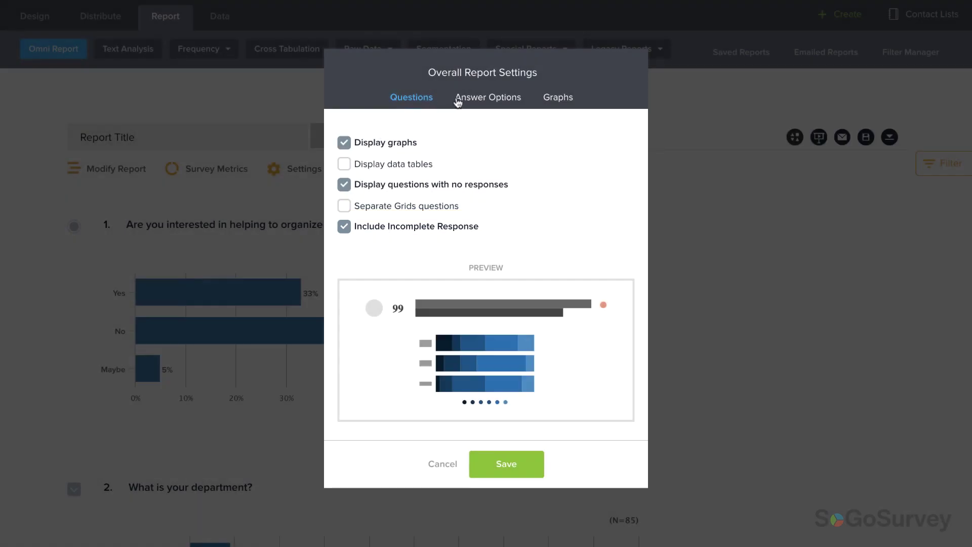
# In report Graphs settings, set single-select questions to Stacked bar with the multicolour palette and save.
pyautogui.click(457, 97)
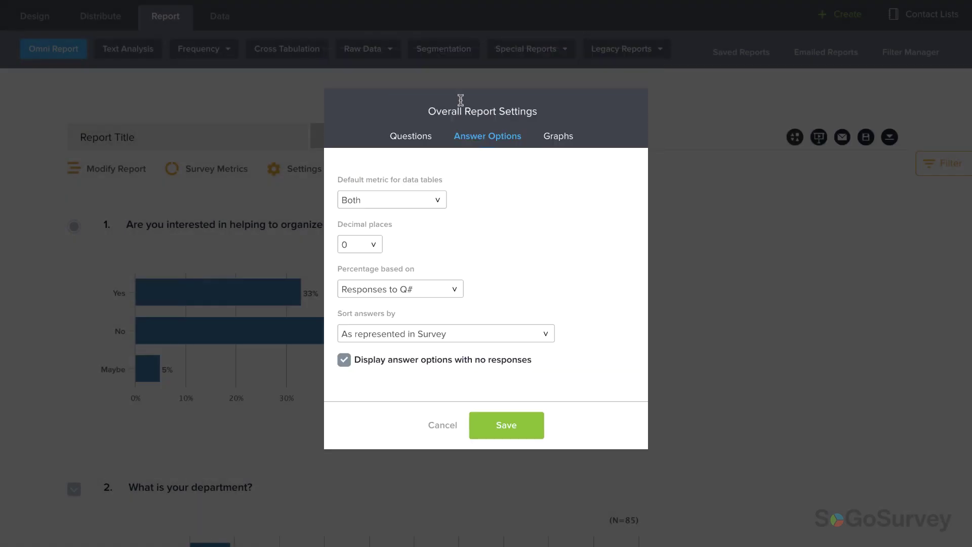
pyautogui.click(552, 137)
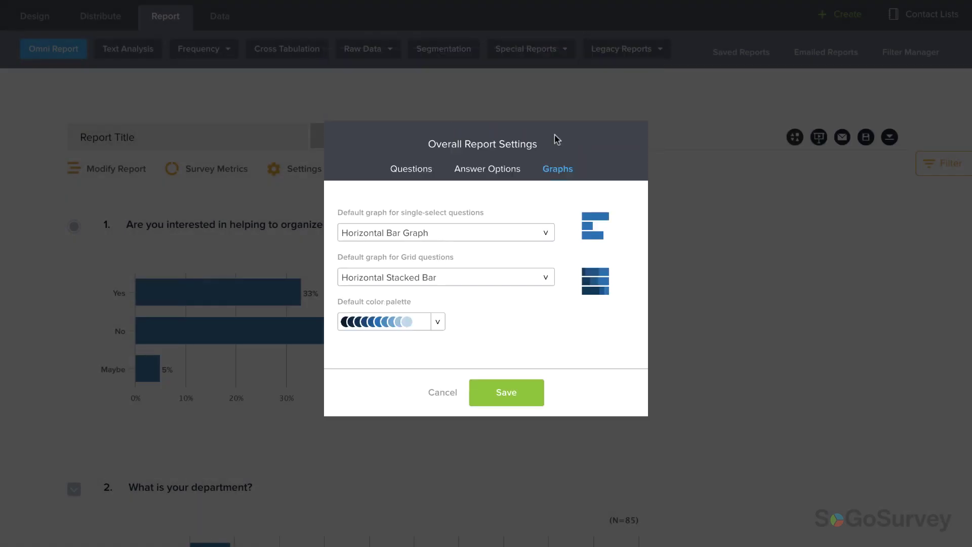
pyautogui.click(521, 230)
pyautogui.click(513, 212)
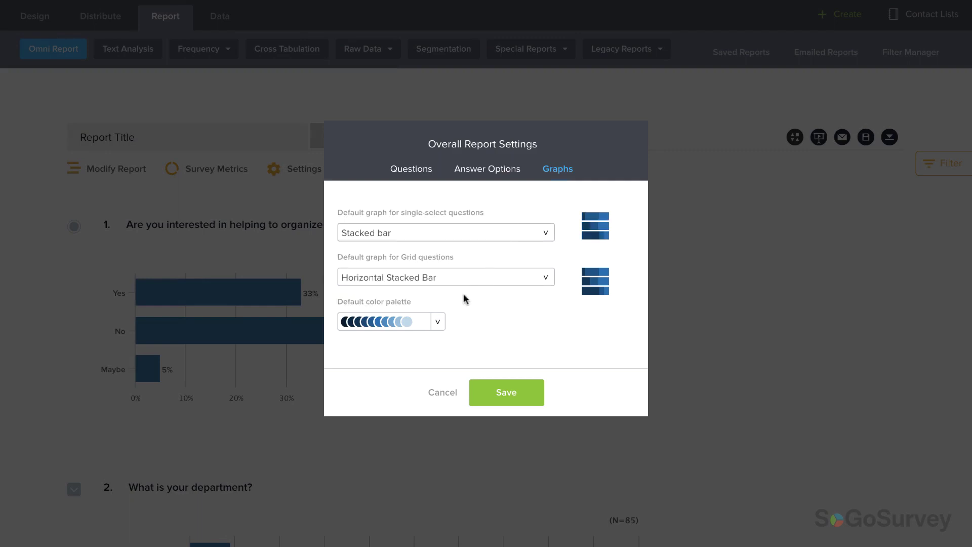
pyautogui.click(437, 322)
pyautogui.click(409, 435)
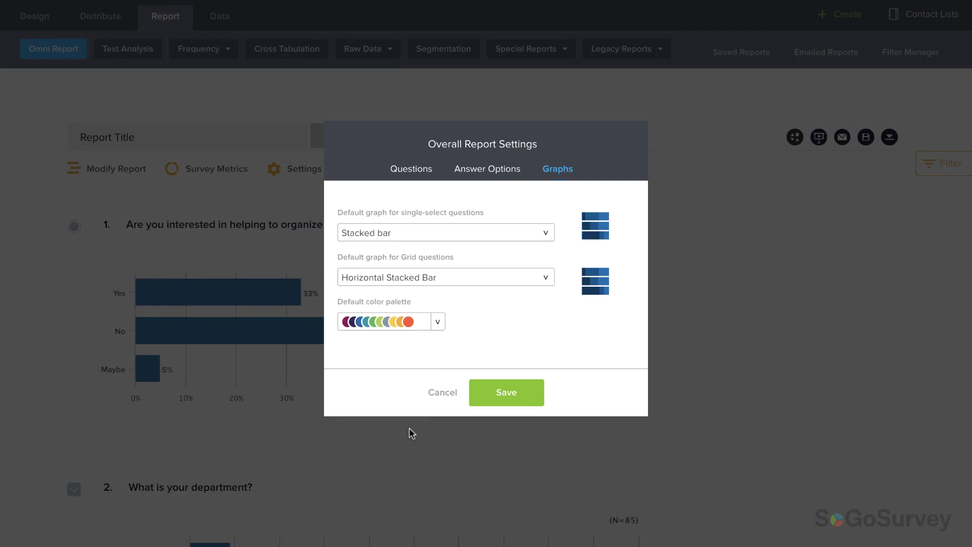
pyautogui.click(480, 394)
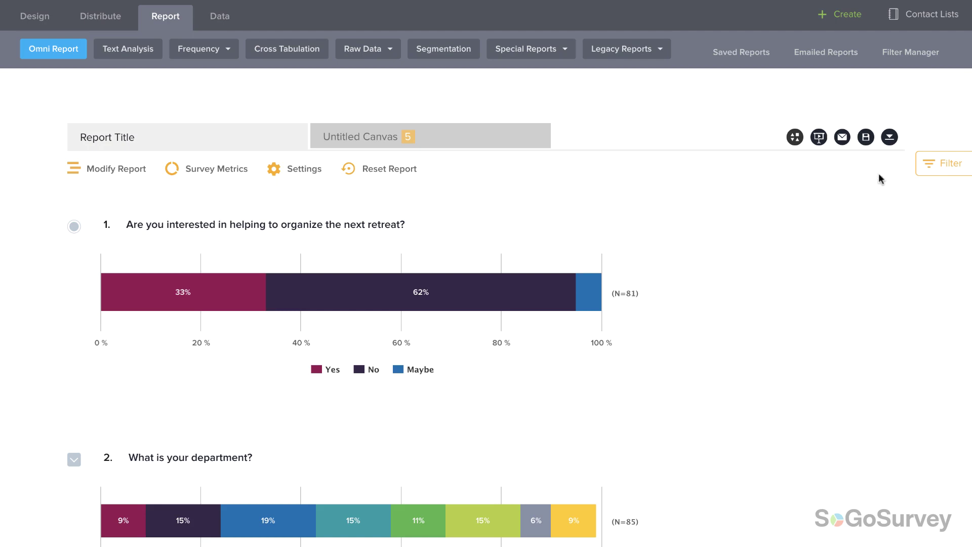
pyautogui.click(939, 162)
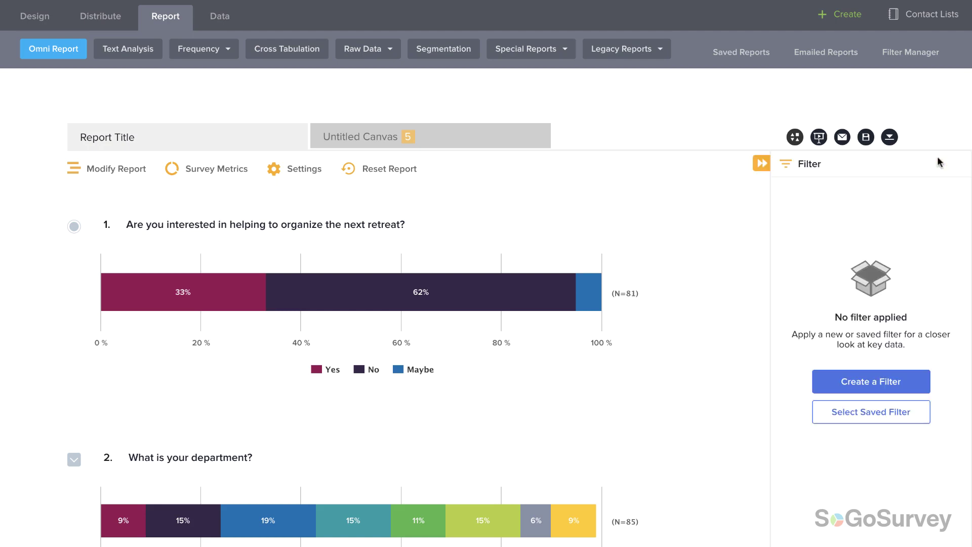
pyautogui.click(861, 413)
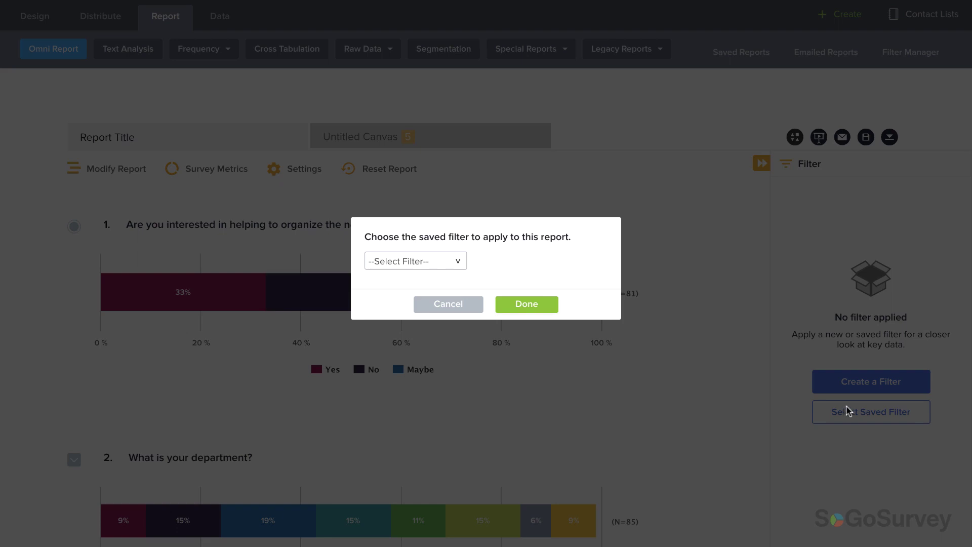
pyautogui.click(456, 261)
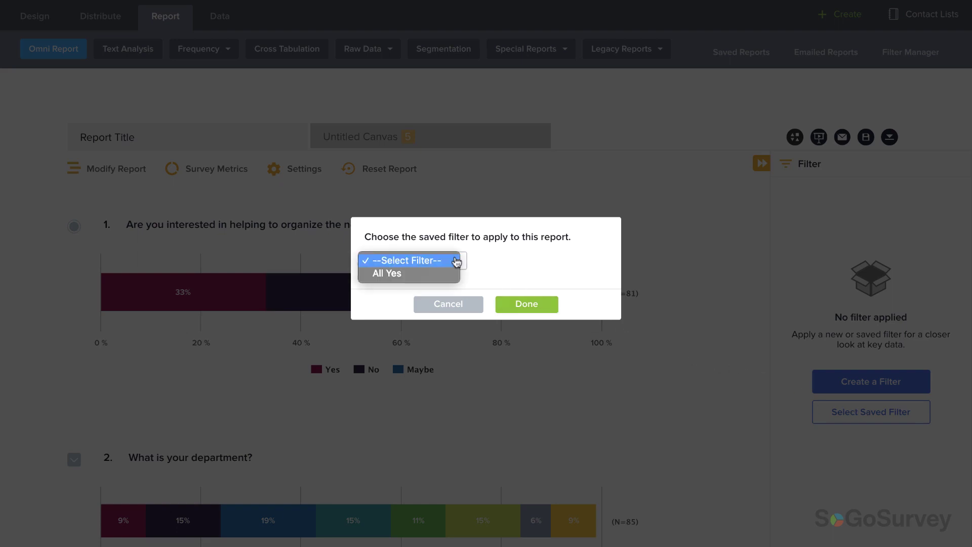
pyautogui.click(456, 273)
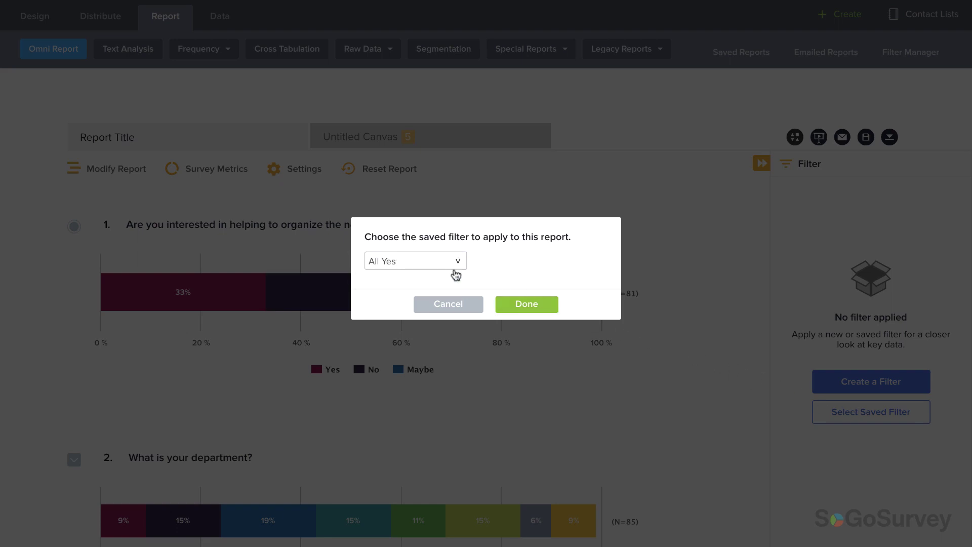
pyautogui.click(502, 302)
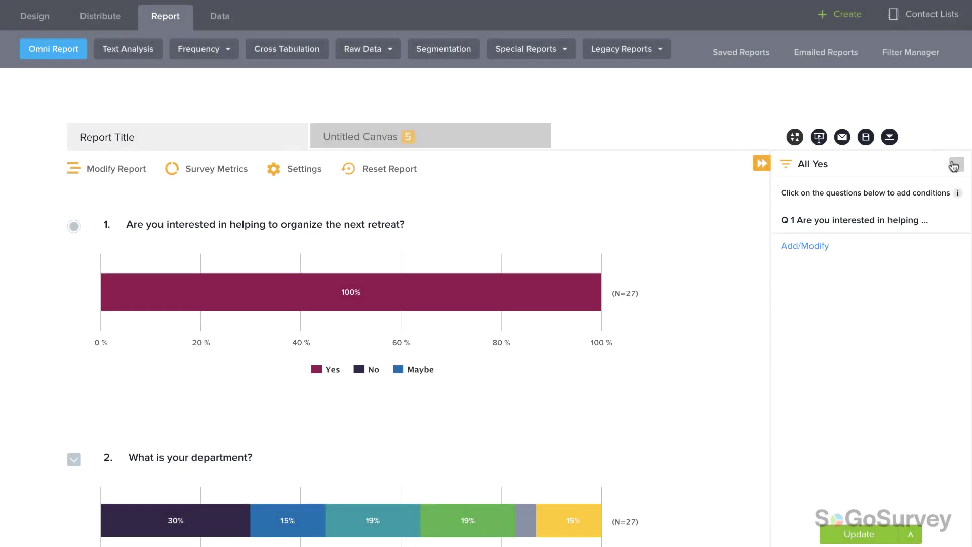
pyautogui.click(955, 165)
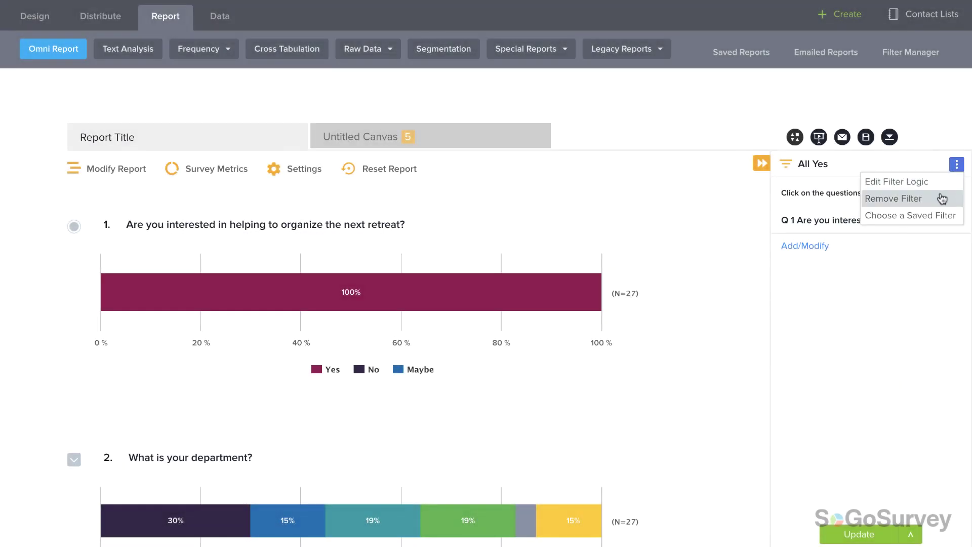
pyautogui.click(941, 198)
pyautogui.click(761, 162)
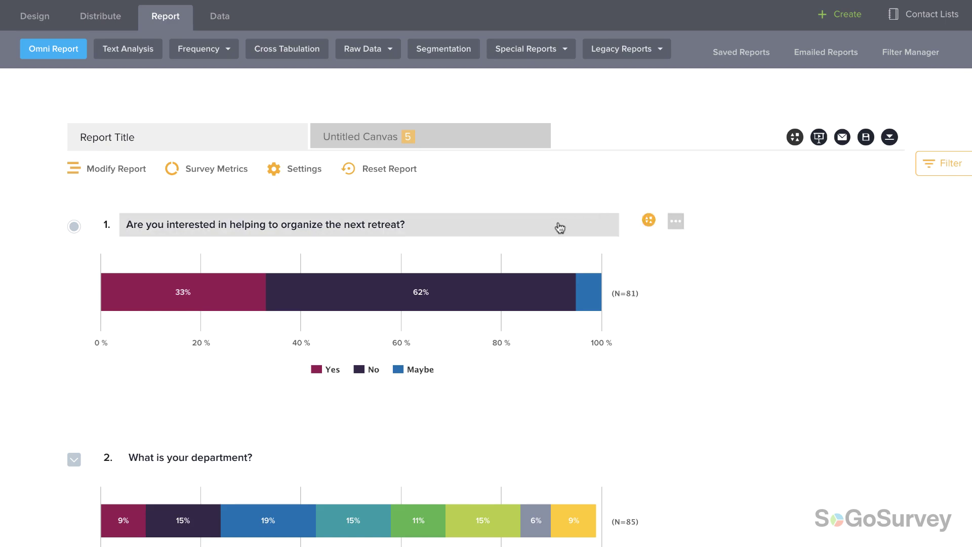
# Segment question 1 by Q 2 (department), including Accounting, Design and Engineering.
pyautogui.click(674, 223)
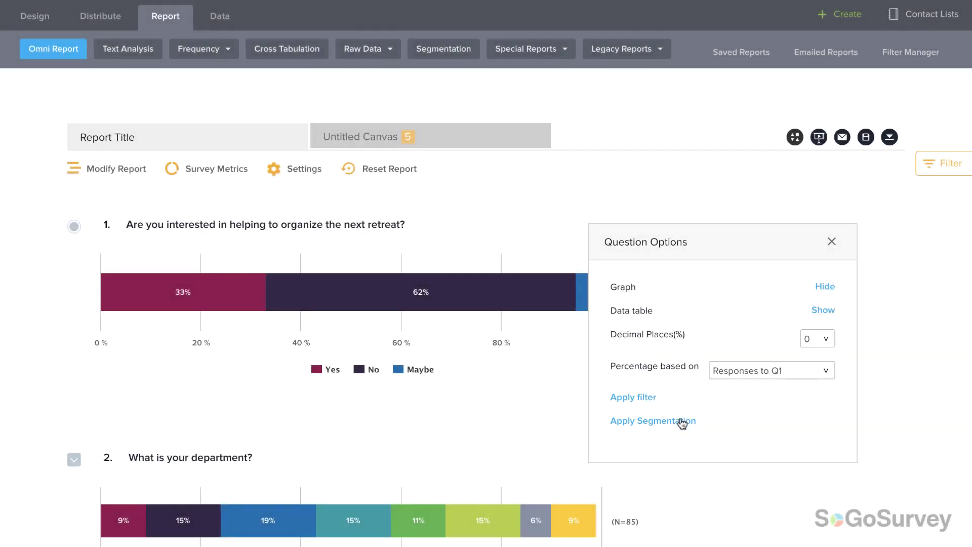
pyautogui.click(681, 422)
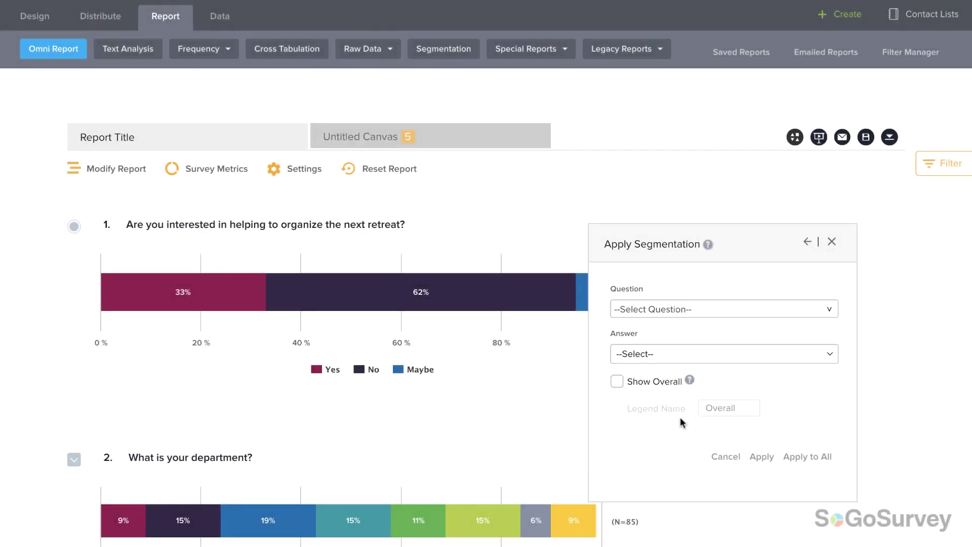
pyautogui.click(657, 309)
pyautogui.click(658, 319)
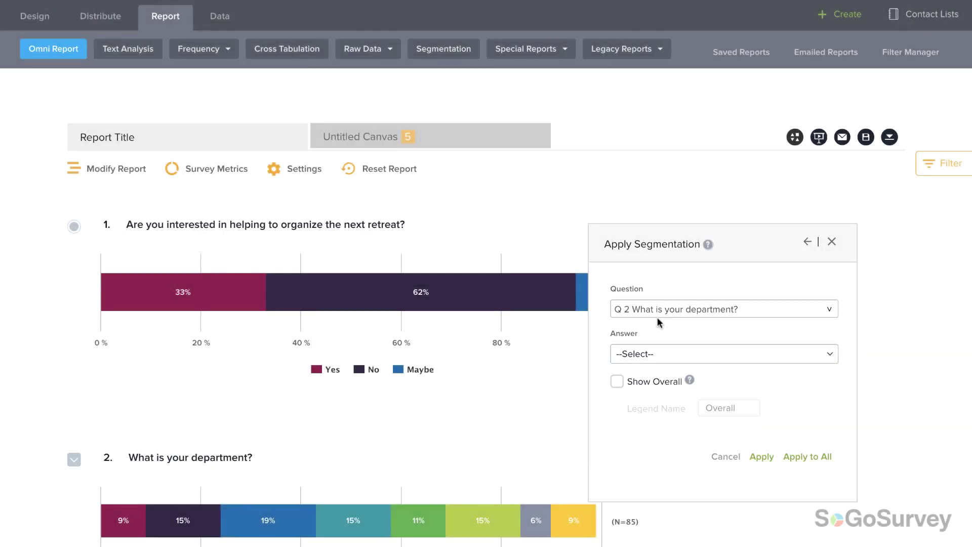
pyautogui.click(662, 352)
pyautogui.click(664, 415)
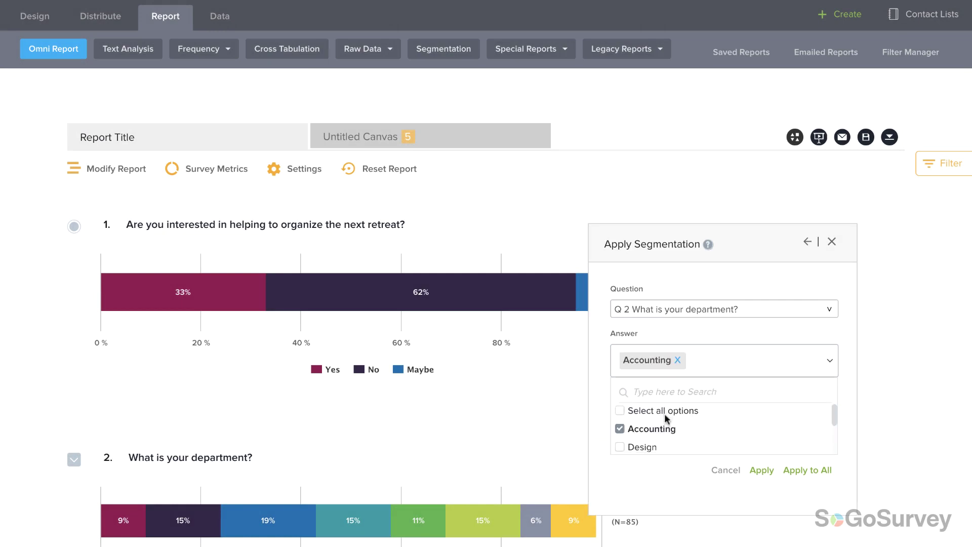
pyautogui.scroll(-1, 664, 413)
pyautogui.click(653, 423)
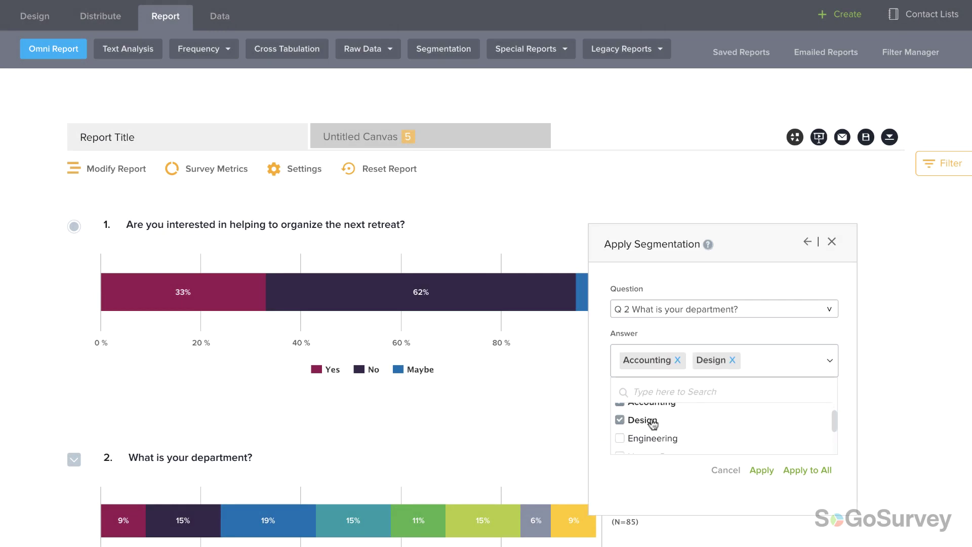
pyautogui.click(653, 439)
pyautogui.click(756, 469)
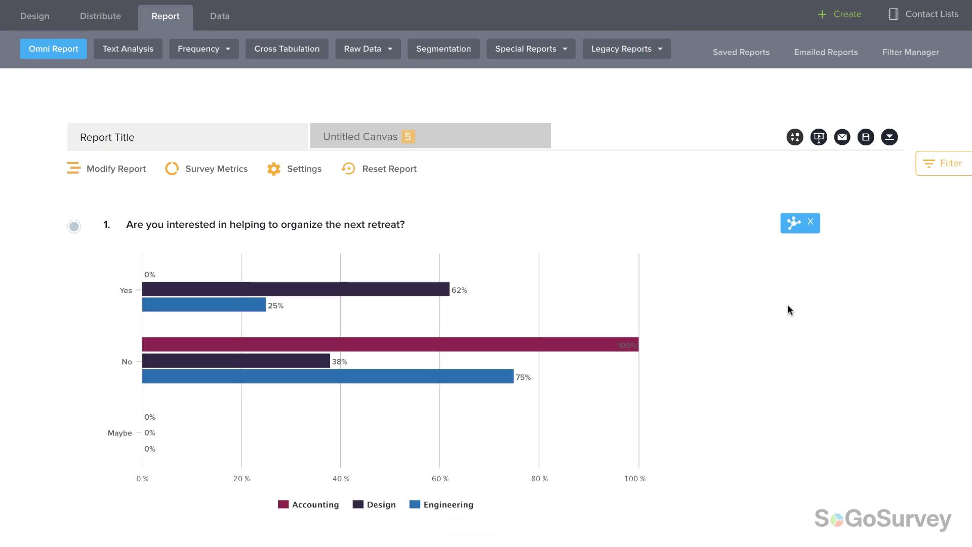
pyautogui.scroll(-9, 788, 304)
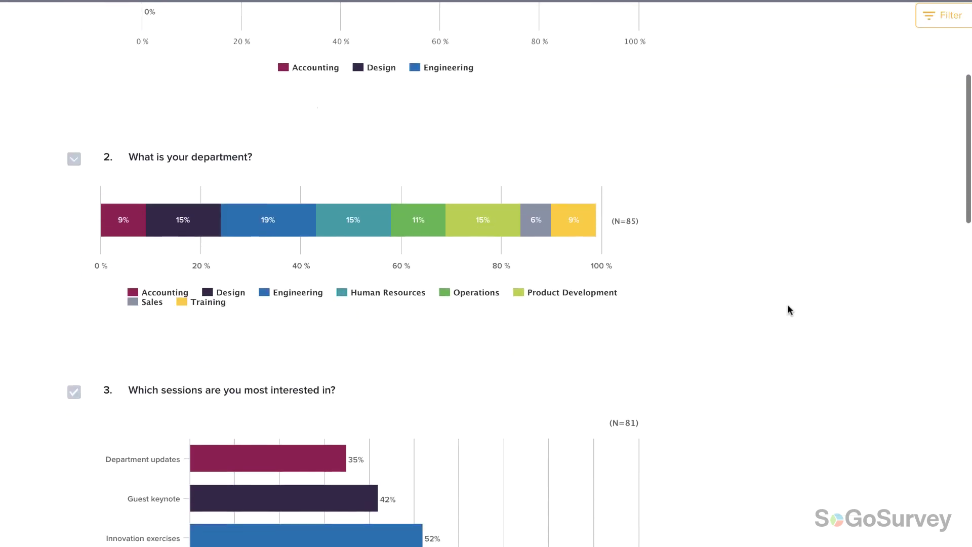
pyautogui.click(651, 184)
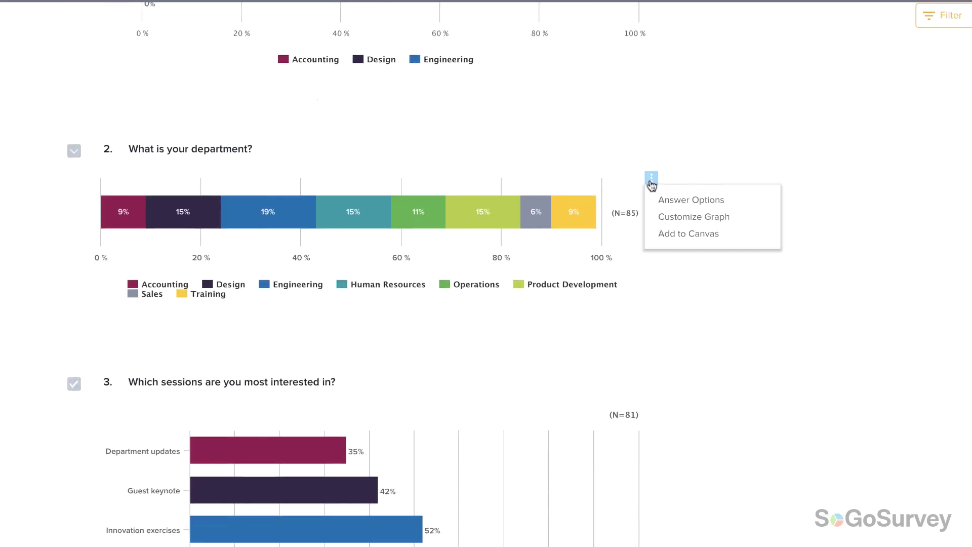
# Change the department chart to Vertical Bar and add it to the canvas.
pyautogui.click(673, 217)
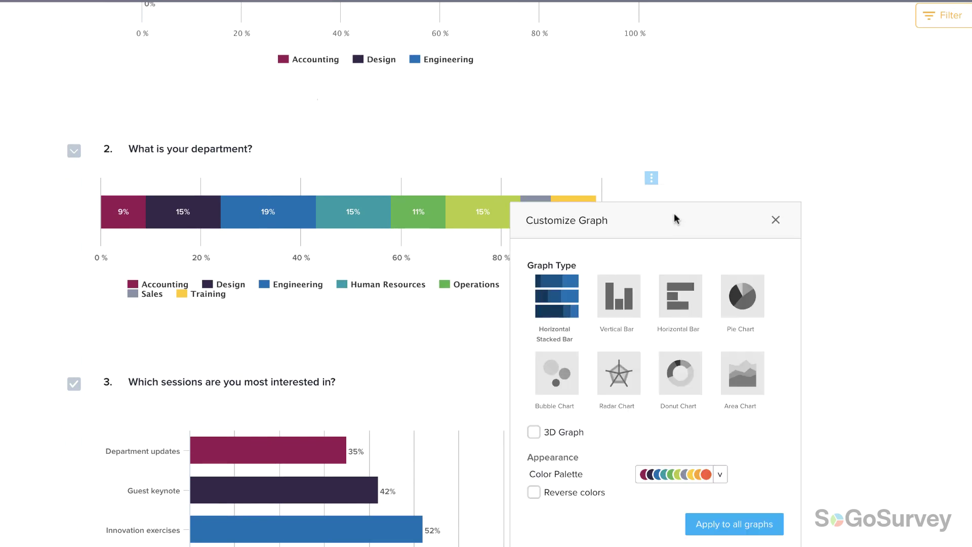
pyautogui.click(737, 289)
pyautogui.click(633, 303)
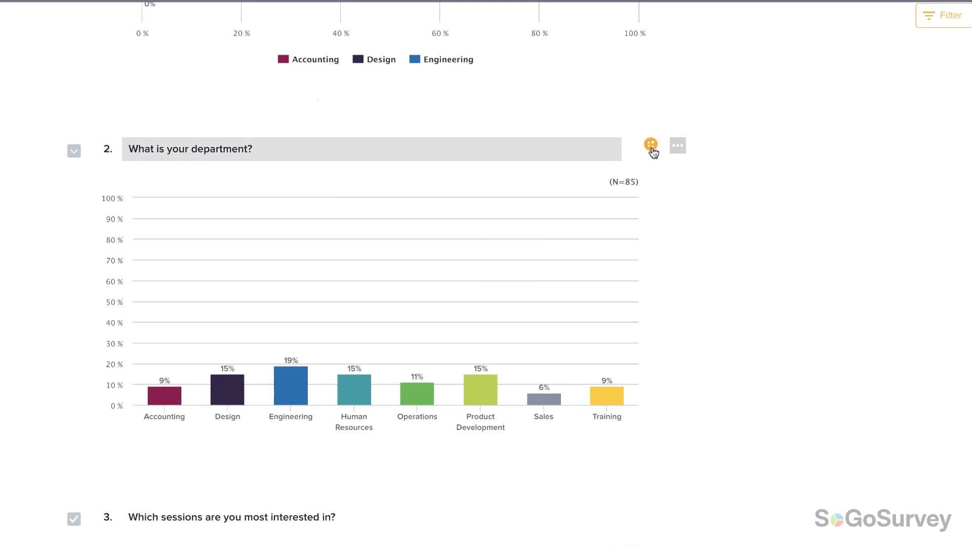
pyautogui.click(651, 147)
# Add question 1's department-segmented chart to the canvas, bringing it to 7 items.
pyautogui.scroll(6, 652, 150)
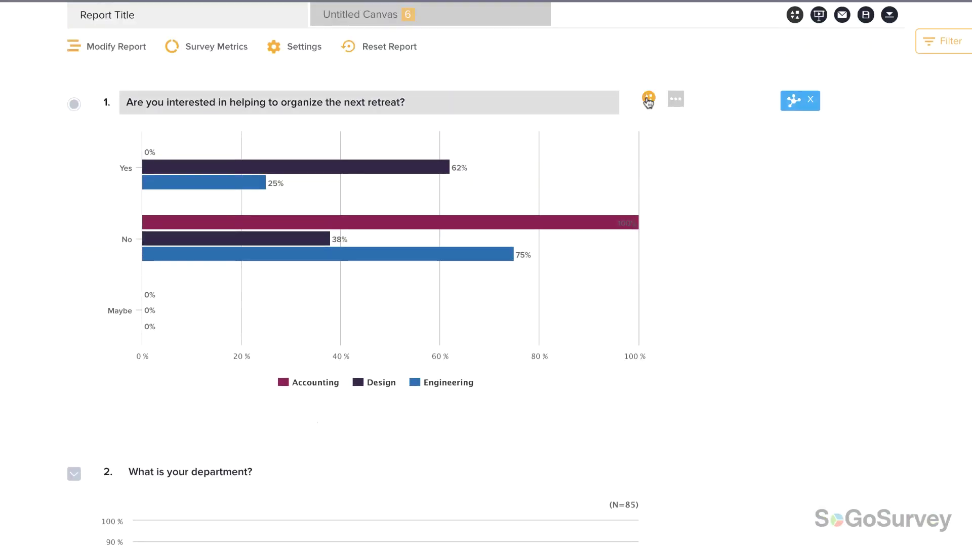
pyautogui.click(648, 99)
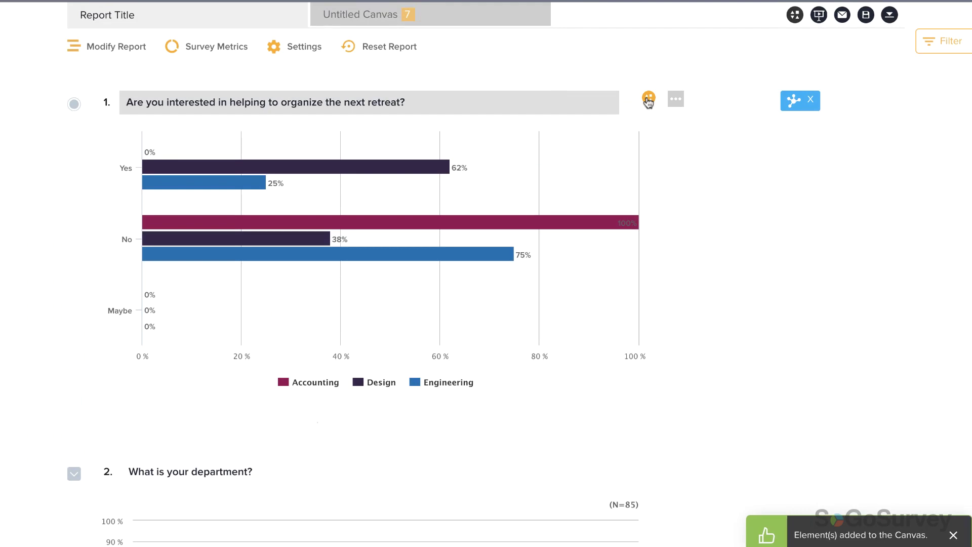
pyautogui.scroll(3, 647, 99)
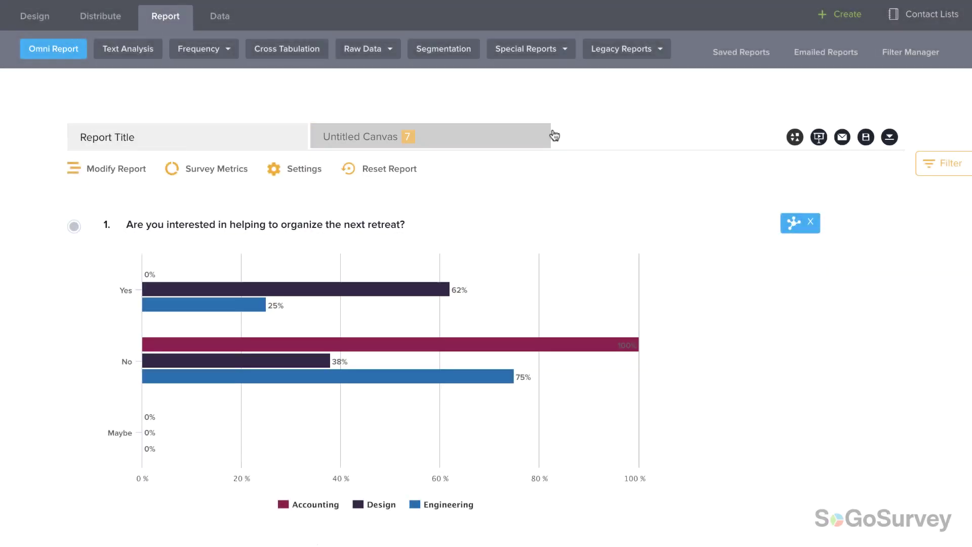
# Review the 7 charts on the Untitled Canvas, then return to the full report.
pyautogui.click(535, 136)
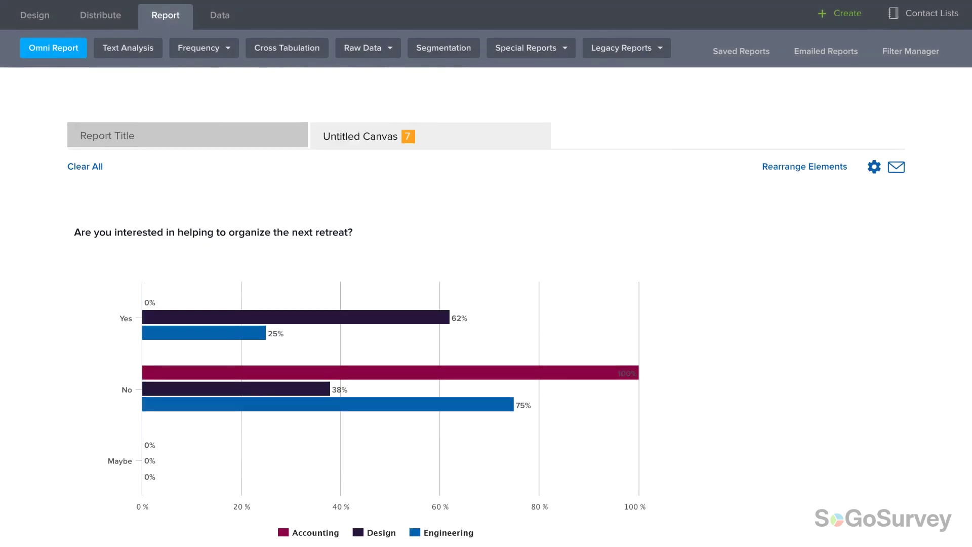
pyautogui.scroll(-6, 486, 274)
pyautogui.scroll(-15, 486, 274)
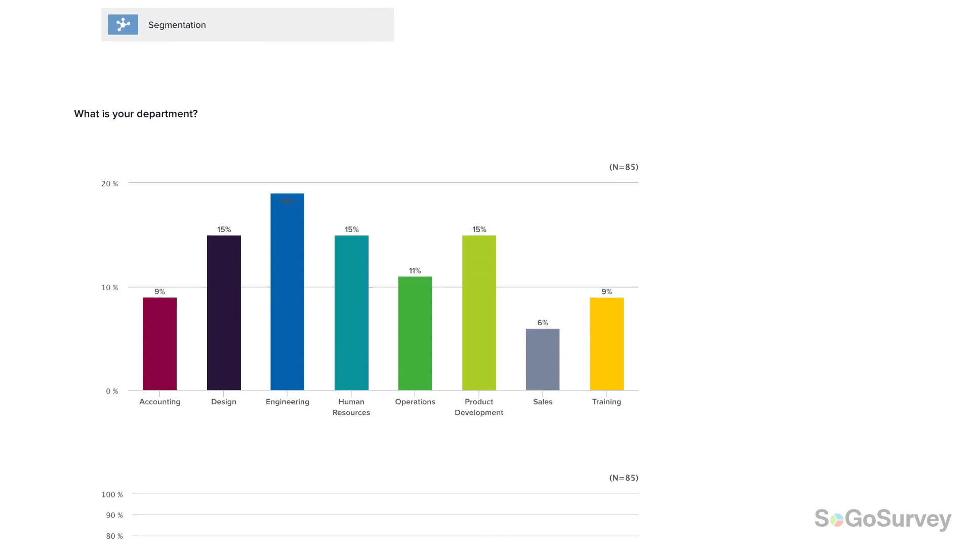
pyautogui.scroll(-2, 486, 273)
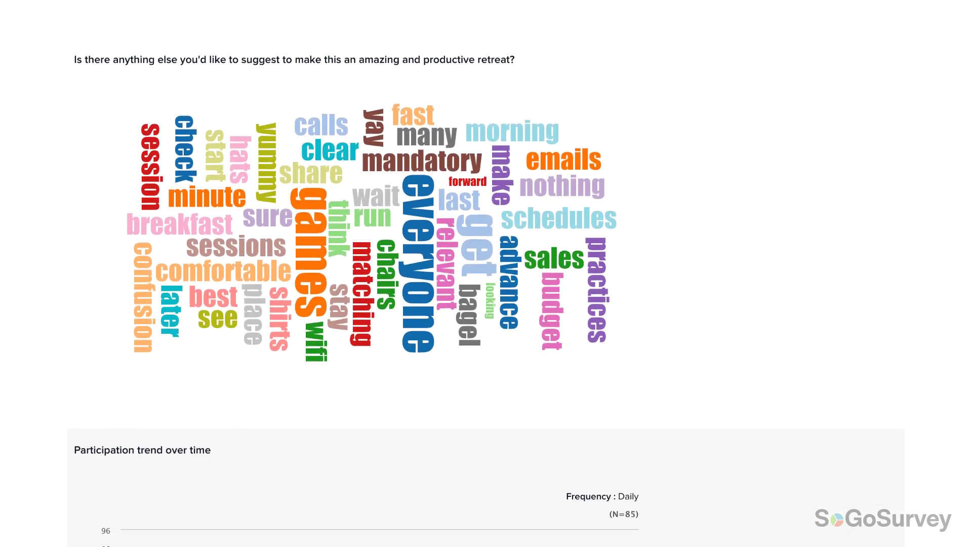
pyautogui.scroll(7, 486, 274)
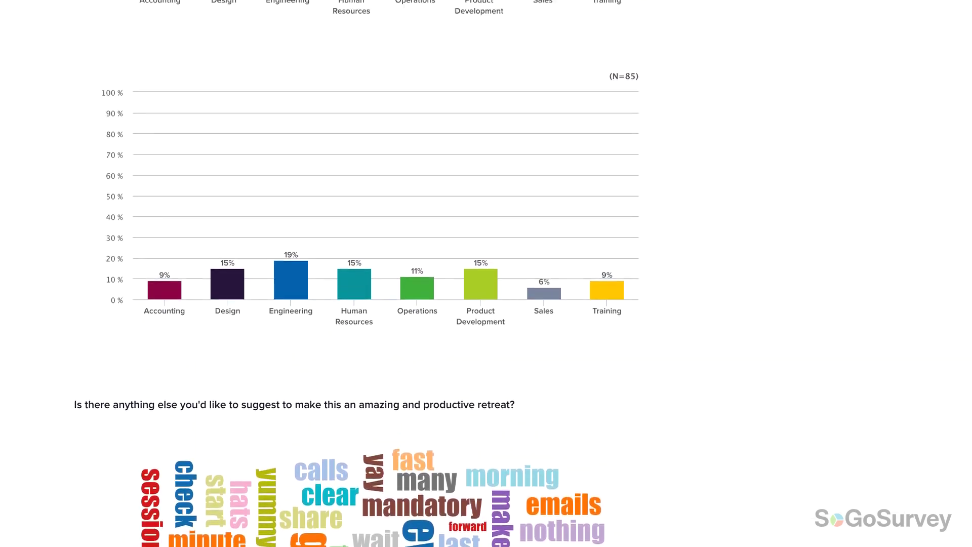
pyautogui.scroll(16, 485, 274)
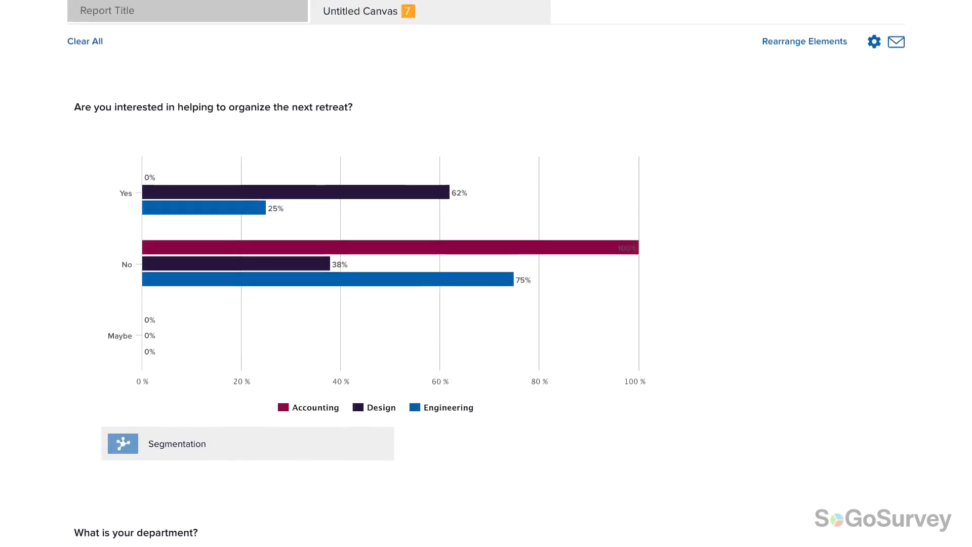
pyautogui.scroll(3, 486, 274)
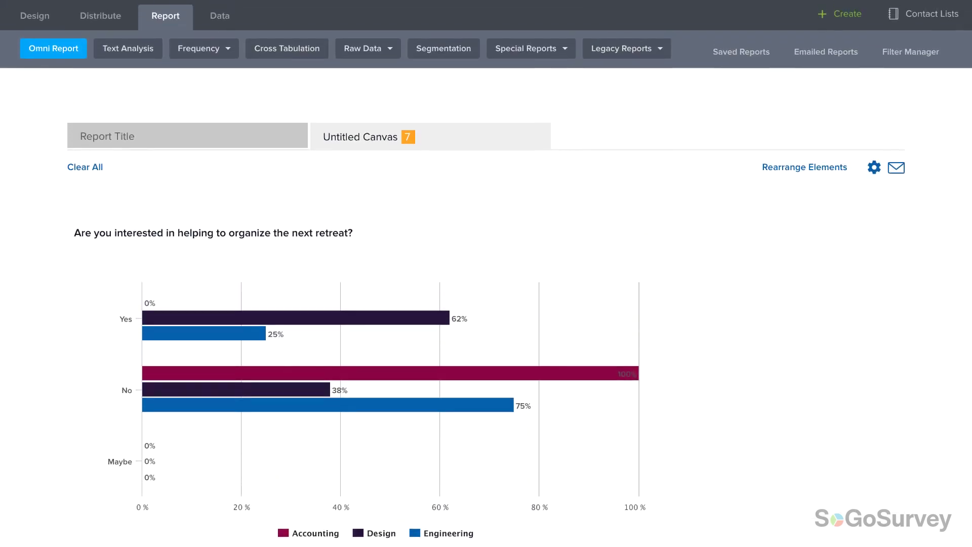
pyautogui.click(288, 135)
# Remove question 1's segmentation, then add its chart and the word cloud to the canvas.
pyautogui.click(809, 221)
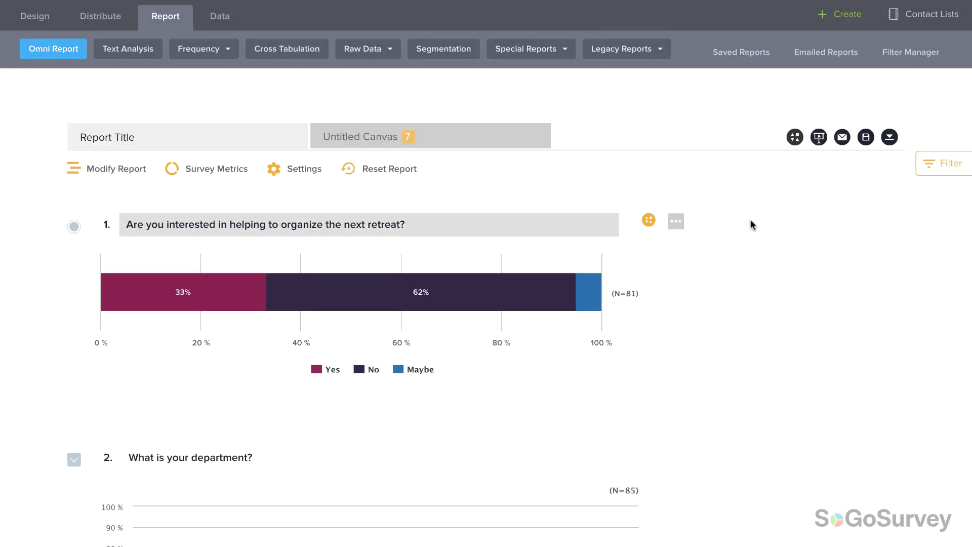
pyautogui.click(649, 219)
pyautogui.scroll(-20, 652, 223)
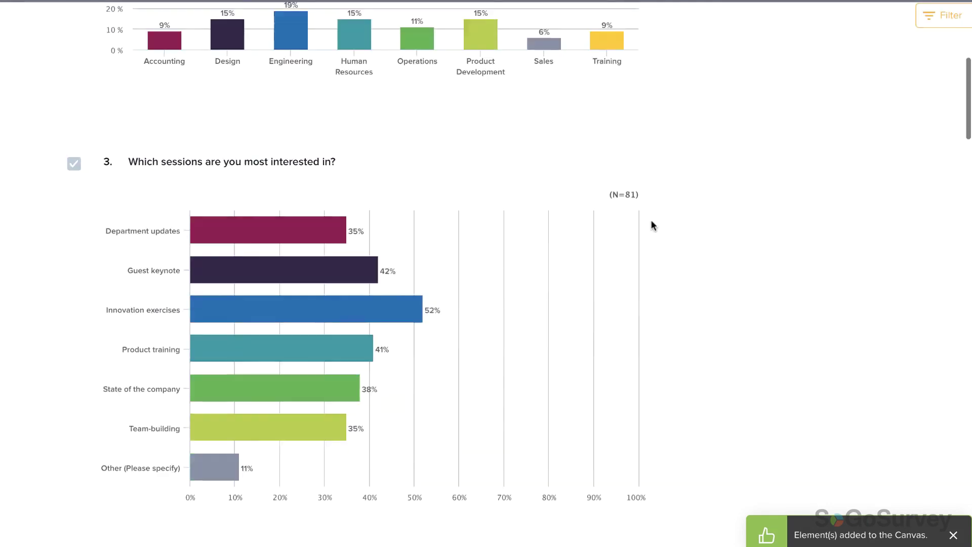
pyautogui.scroll(-8, 652, 225)
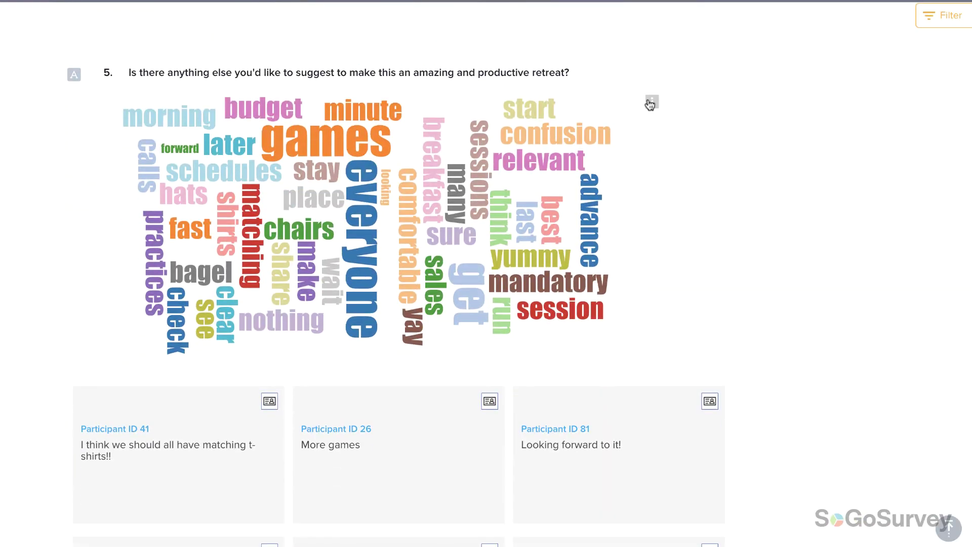
pyautogui.click(652, 103)
pyautogui.click(660, 138)
# Add the Survey Metrics summary, including the survey dates, to the canvas.
pyautogui.scroll(-10, 663, 138)
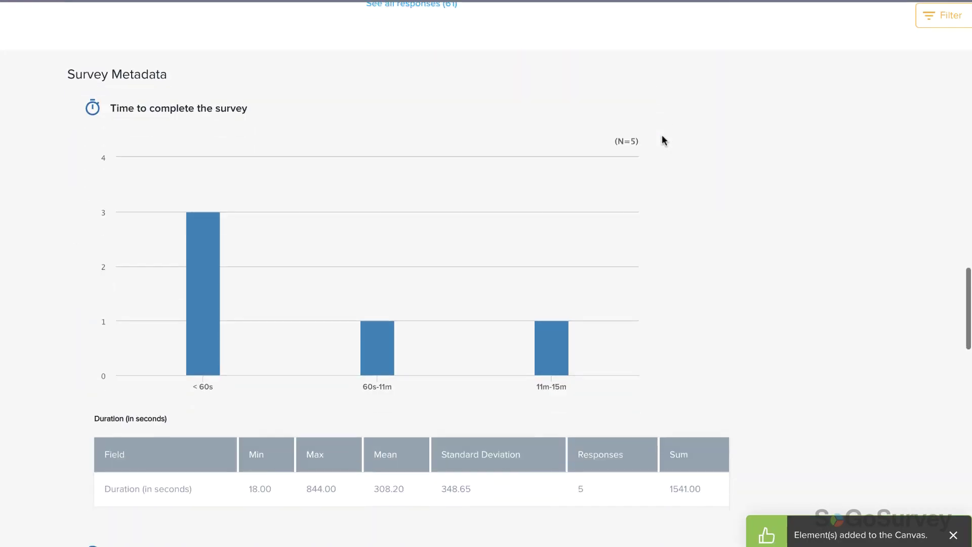
pyautogui.scroll(-9, 661, 135)
pyautogui.moveTo(655, 132)
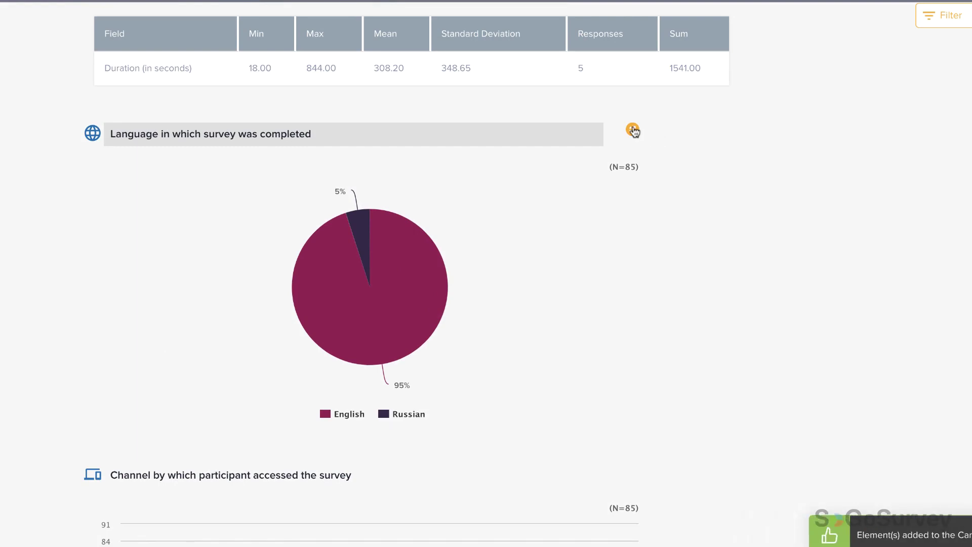
pyautogui.click(948, 527)
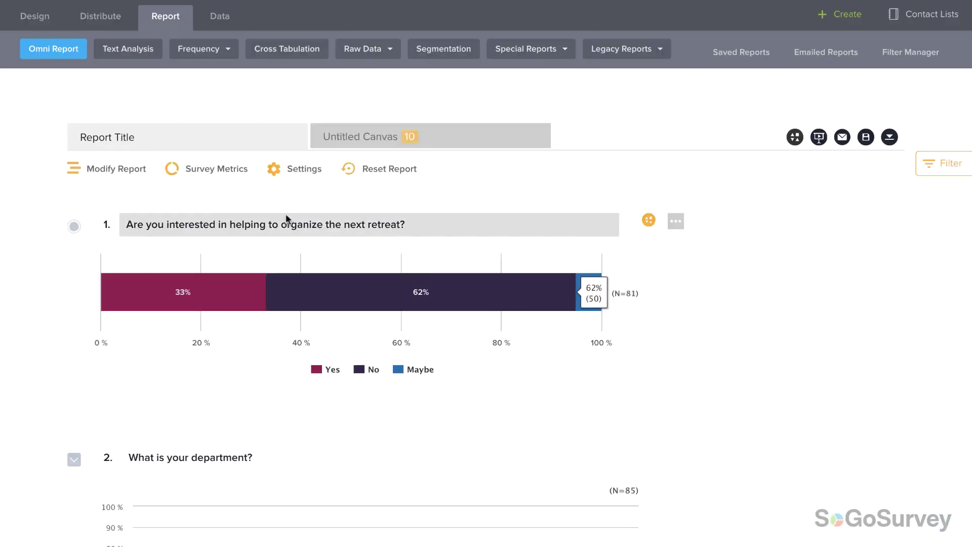
pyautogui.click(231, 172)
pyautogui.click(344, 125)
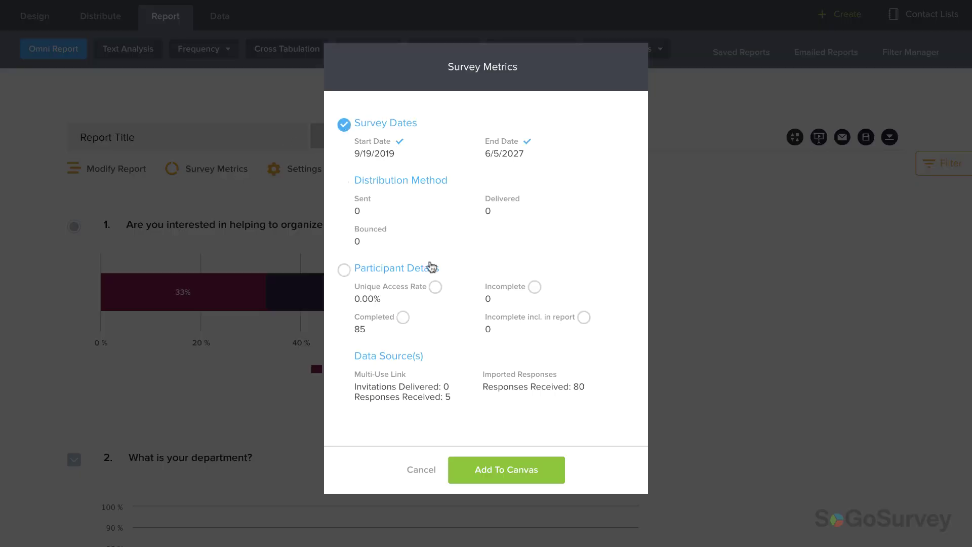
pyautogui.click(525, 467)
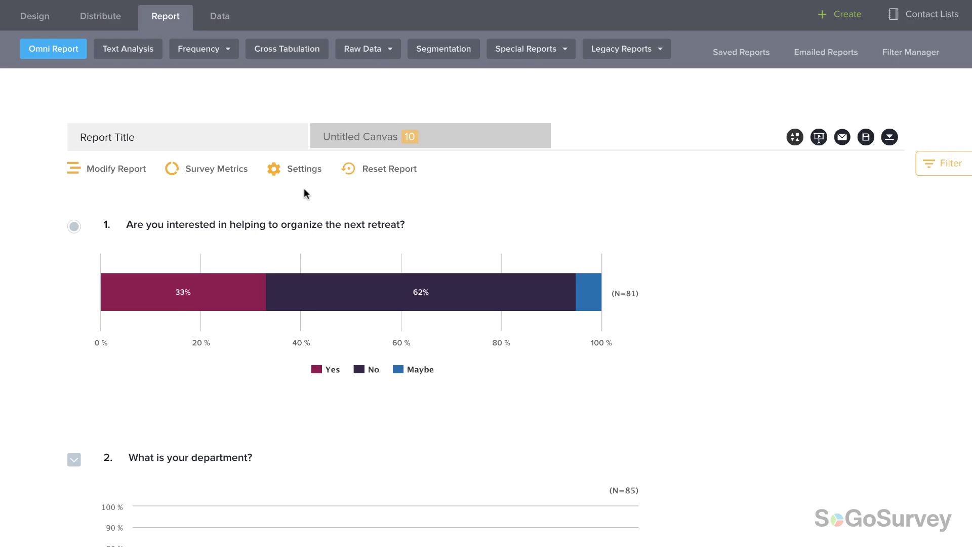
# Rearrange the Untitled Canvas so the department question comes first.
pyautogui.click(347, 142)
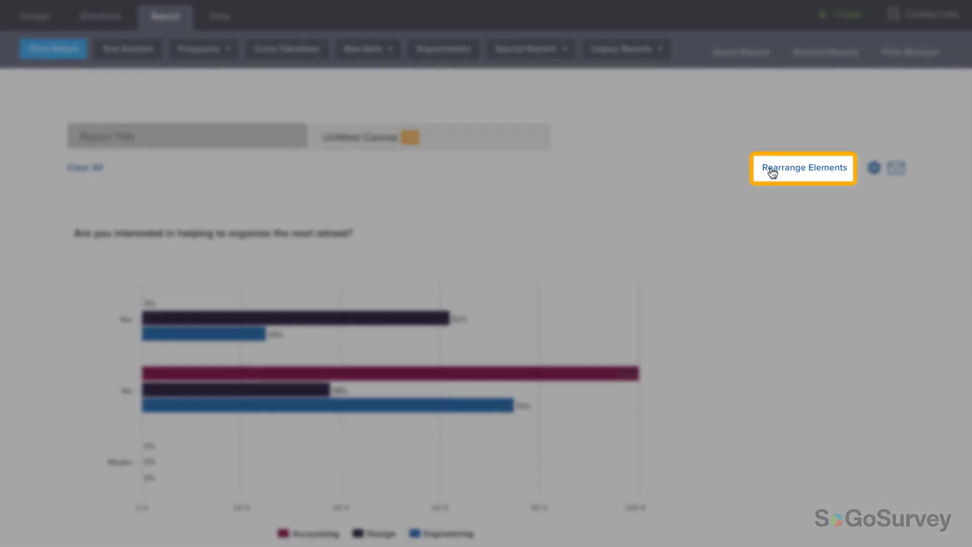
pyautogui.click(772, 173)
pyautogui.moveTo(749, 191); pyautogui.dragTo(758, 122)
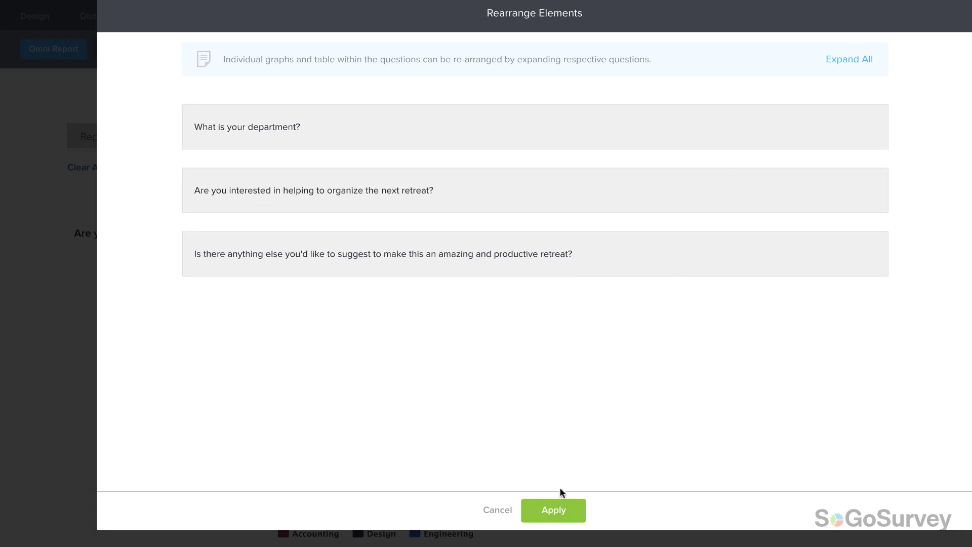
pyautogui.click(554, 507)
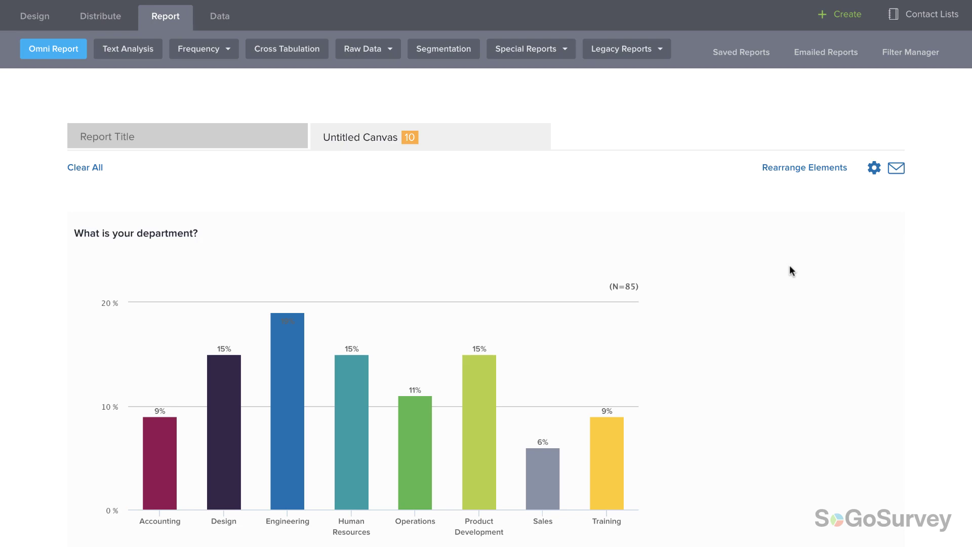
pyautogui.click(873, 173)
# Export the Untitled Canvas in PowerPoint format.
pyautogui.click(836, 218)
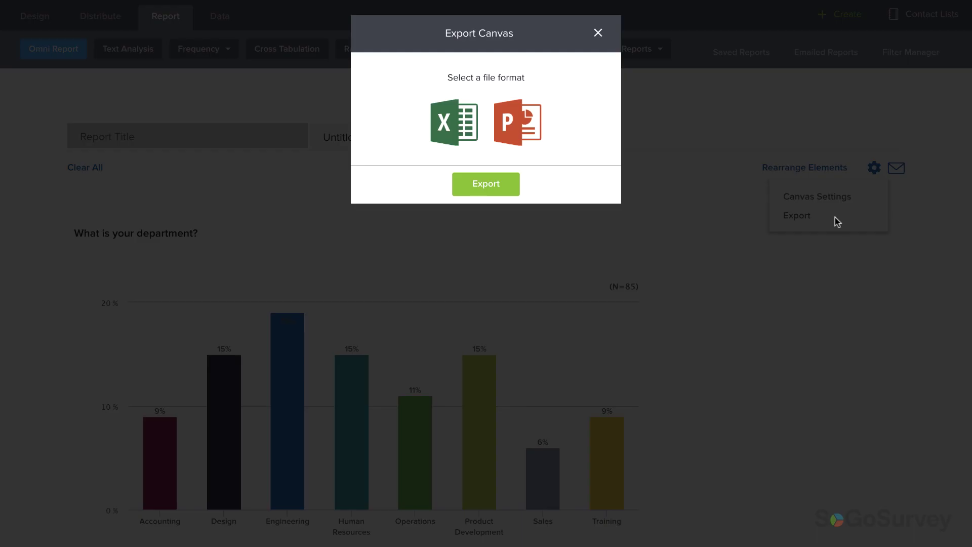
pyautogui.click(529, 135)
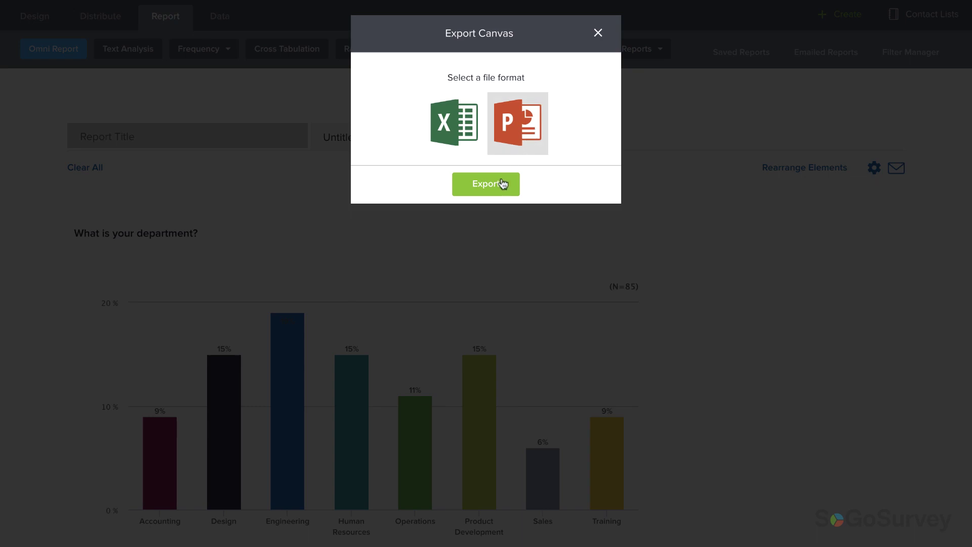
pyautogui.click(598, 34)
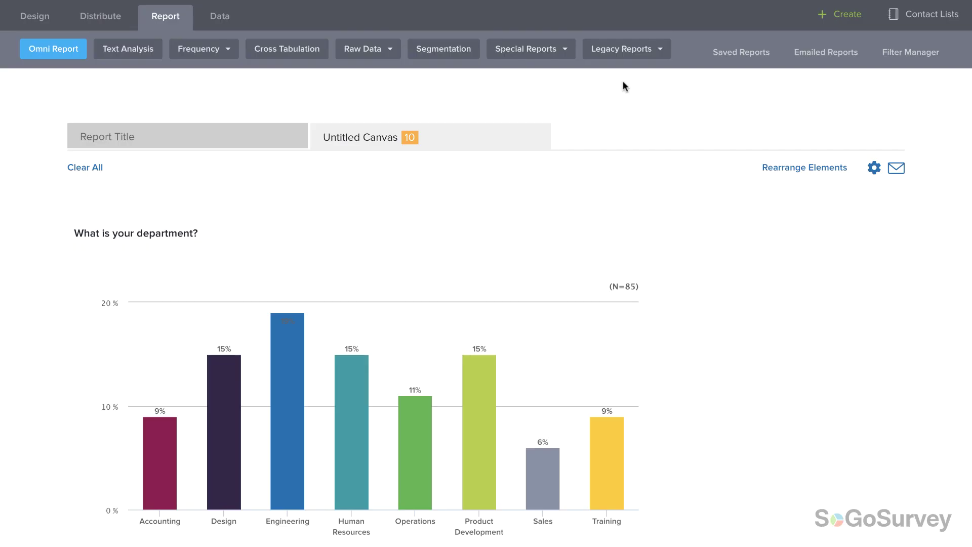
# Open the canvas email form and review its prefilled 'Invitation to view Omni Report' content.
pyautogui.click(896, 168)
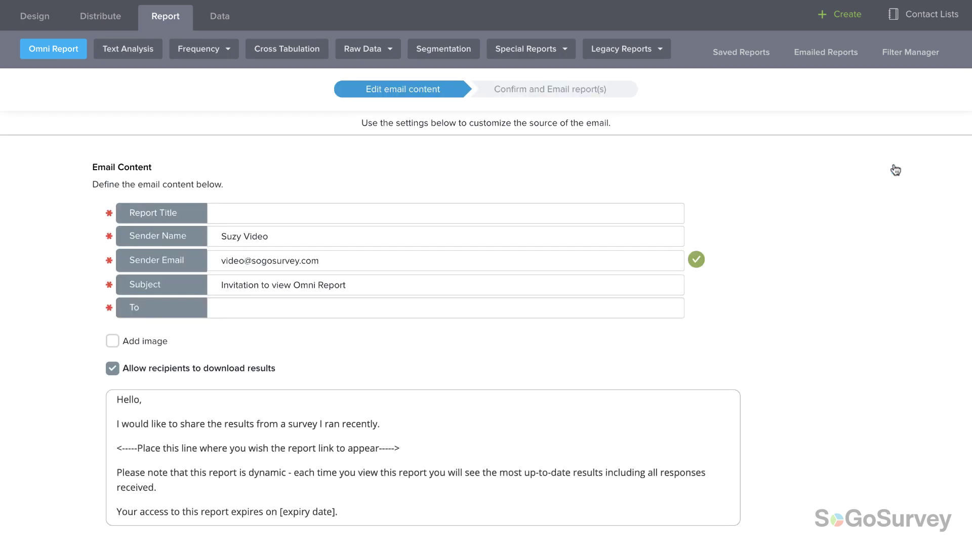
pyautogui.scroll(-4, 895, 169)
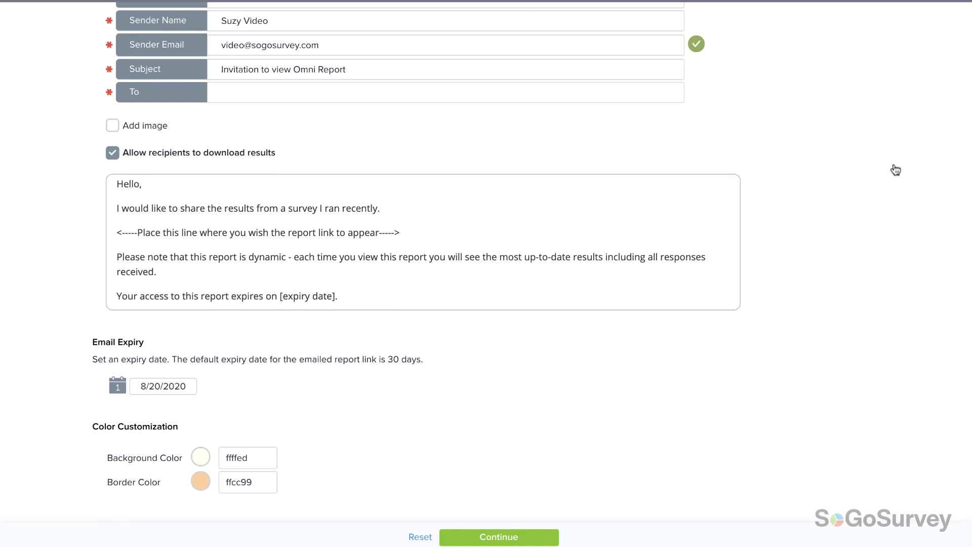
pyautogui.scroll(4, 896, 169)
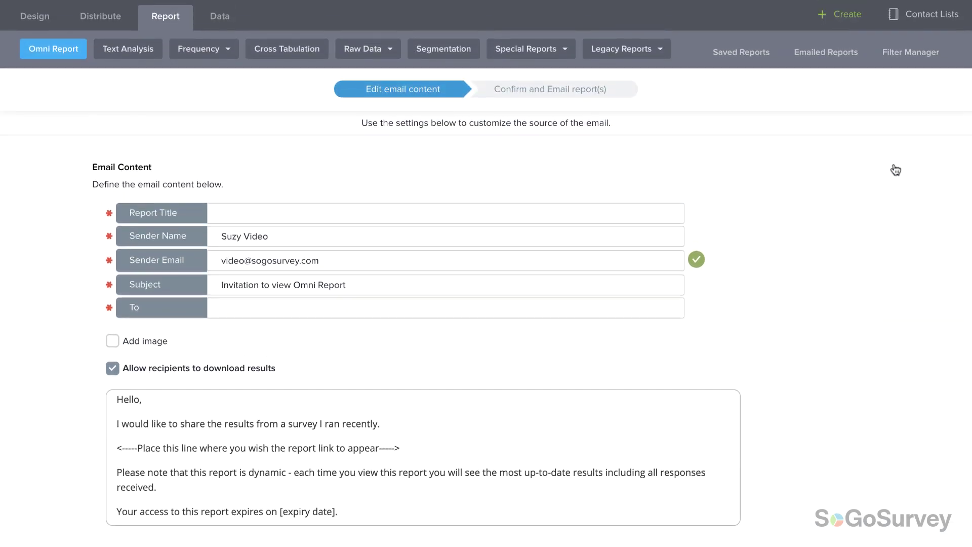